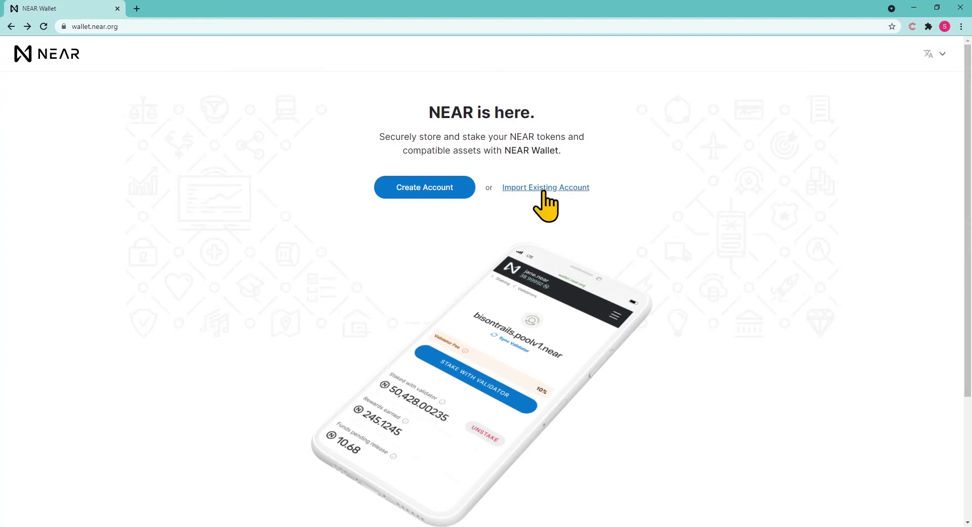
- Start a new account and enter the ID nearwalletguide, confirmed available as nearwalletguide.near
click(426, 193)
text(nearwa)
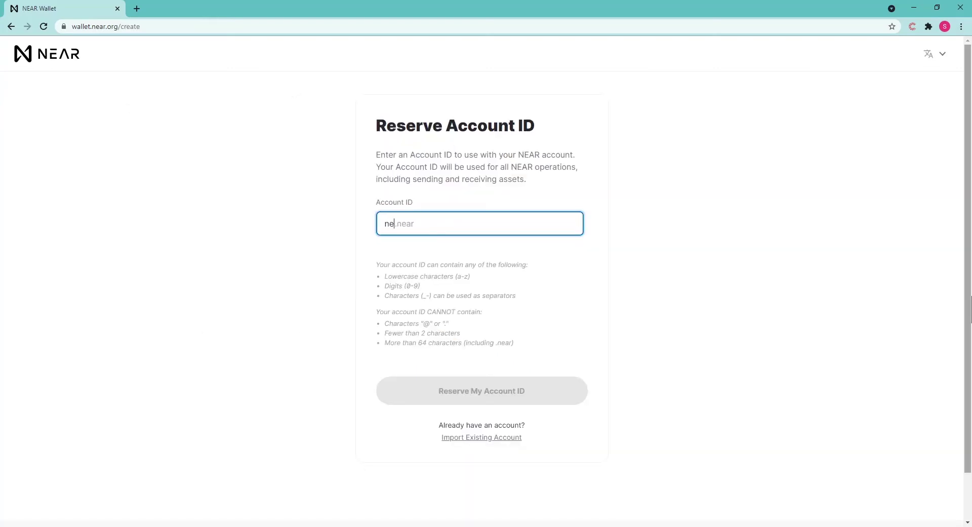
text(lletguide)
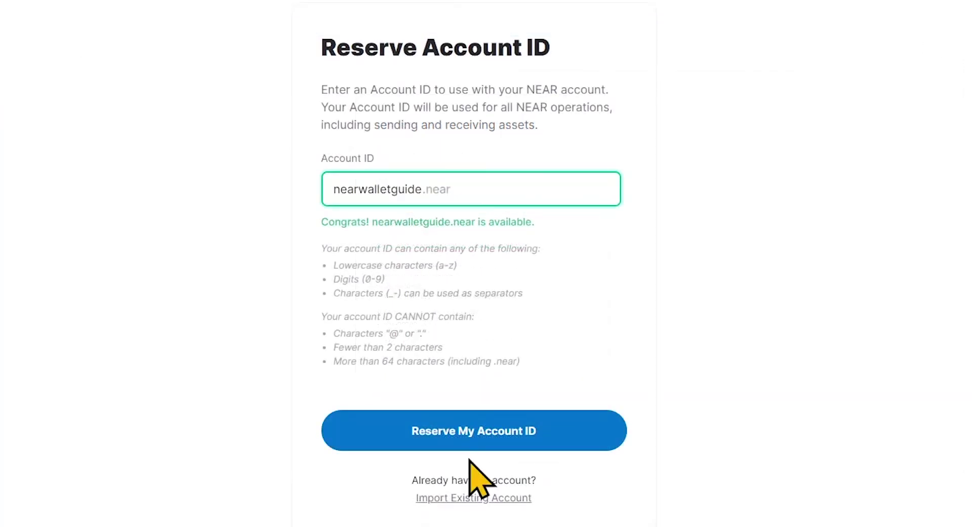
- Reserve nearwalletguide.near, compare the Ledger, email and phone options, then choose Secure Passphrase recovery
click(471, 445)
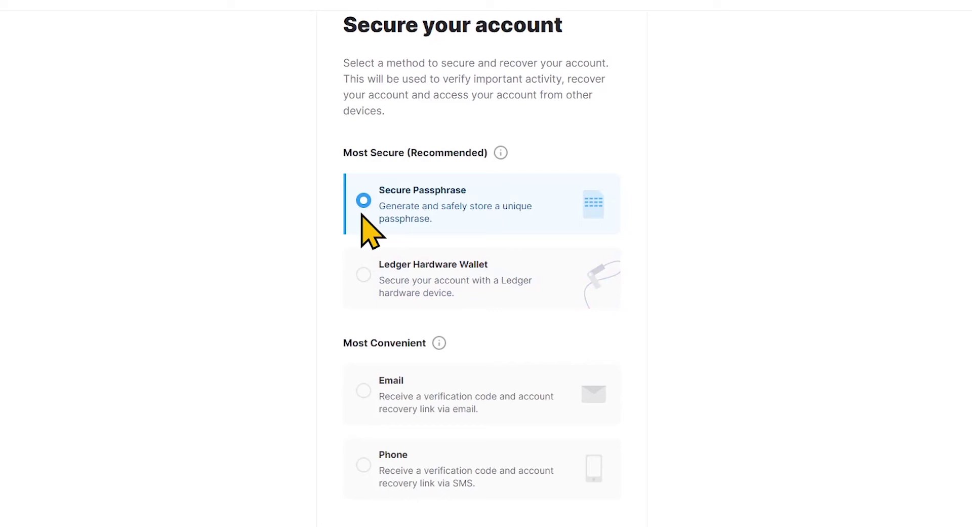
click(364, 281)
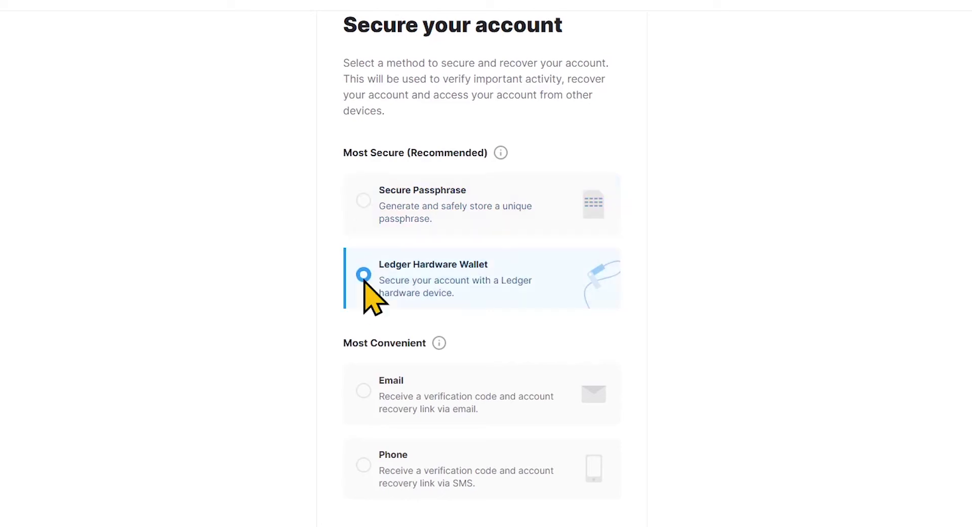
click(364, 391)
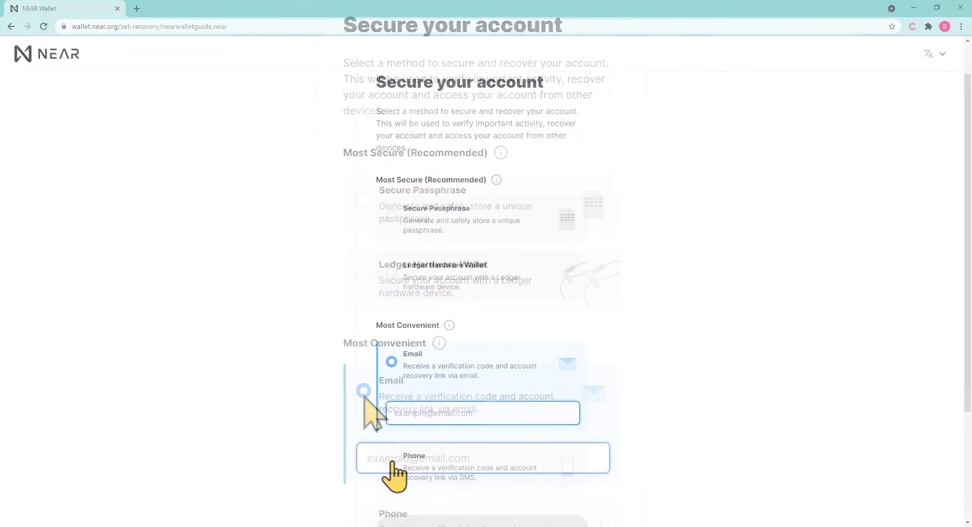
click(392, 463)
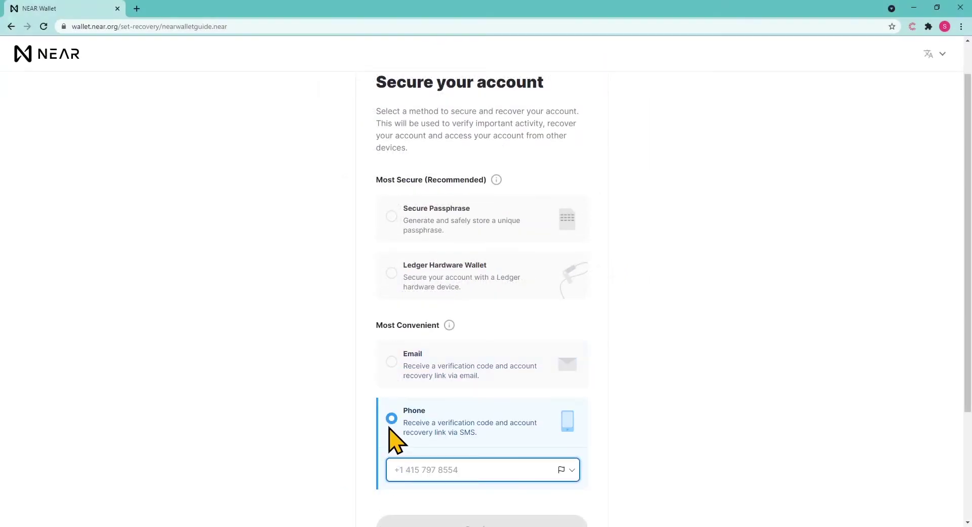
click(397, 240)
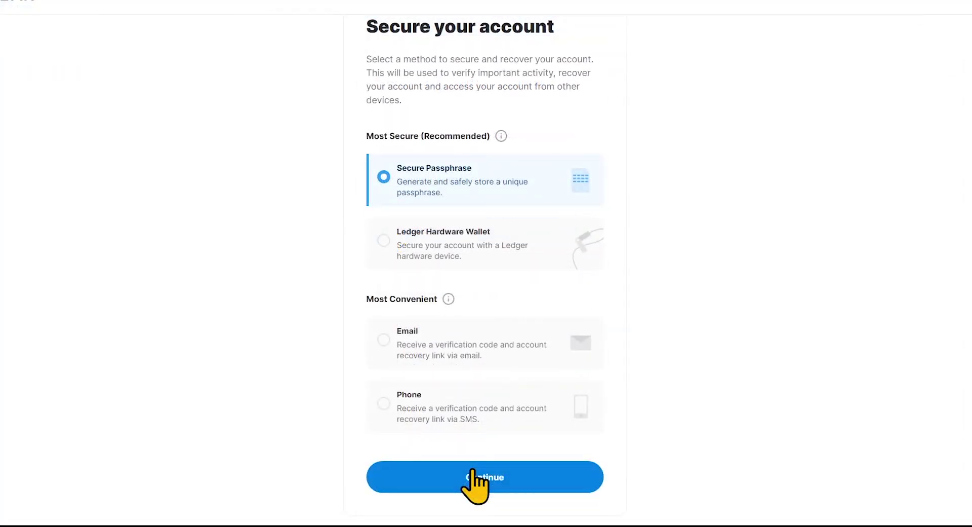
click(473, 473)
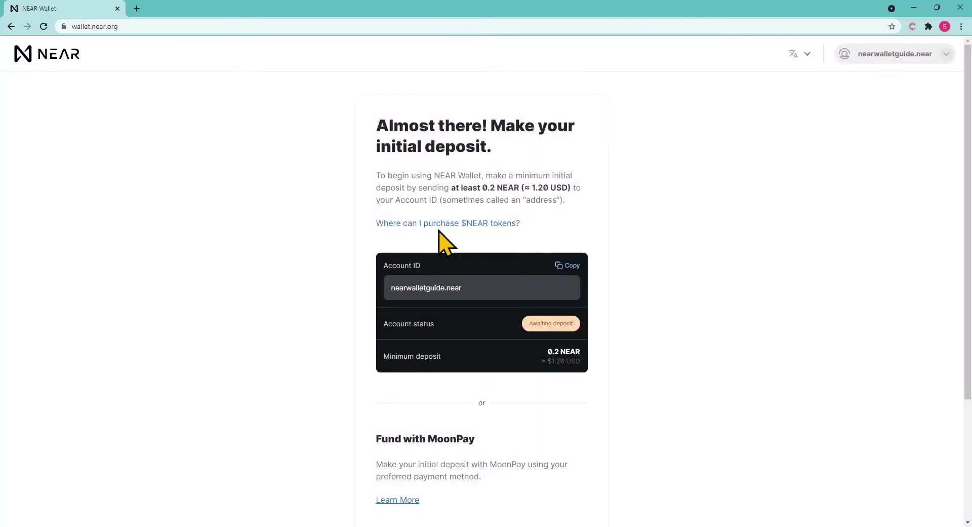
- Check the list of exchanges selling NEAR, then continue into the account activated by 10.01732 NEAR
click(439, 225)
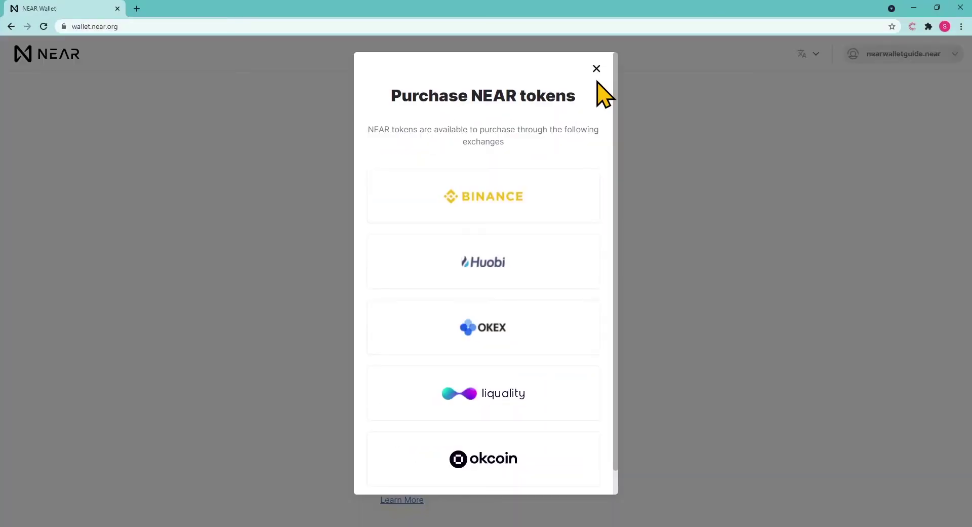
click(597, 68)
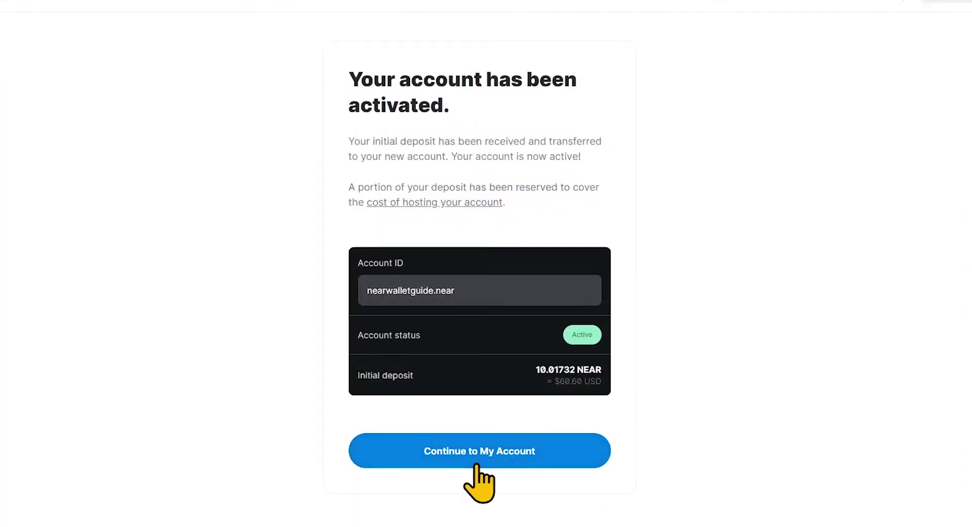
click(478, 462)
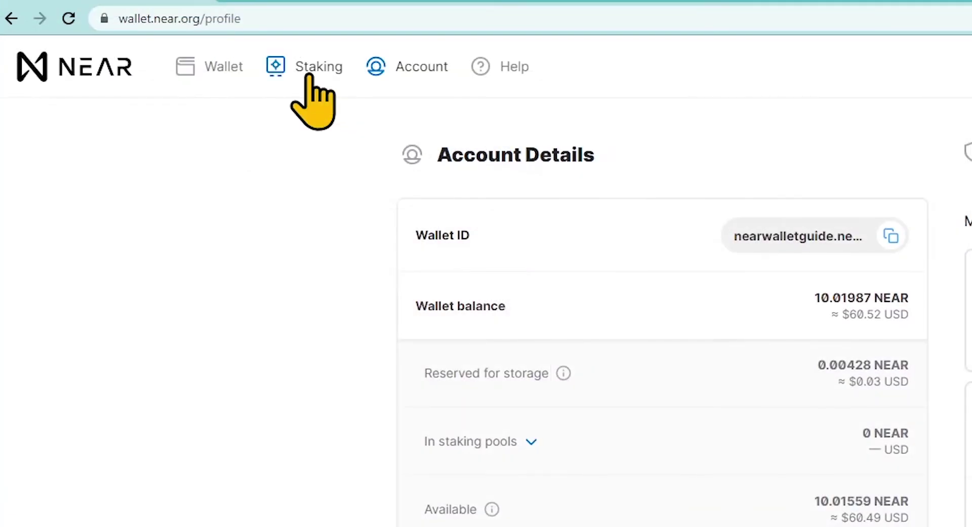
- Search validators for 'everstake' from the Staking page and select everstake.poolv1.near
click(308, 76)
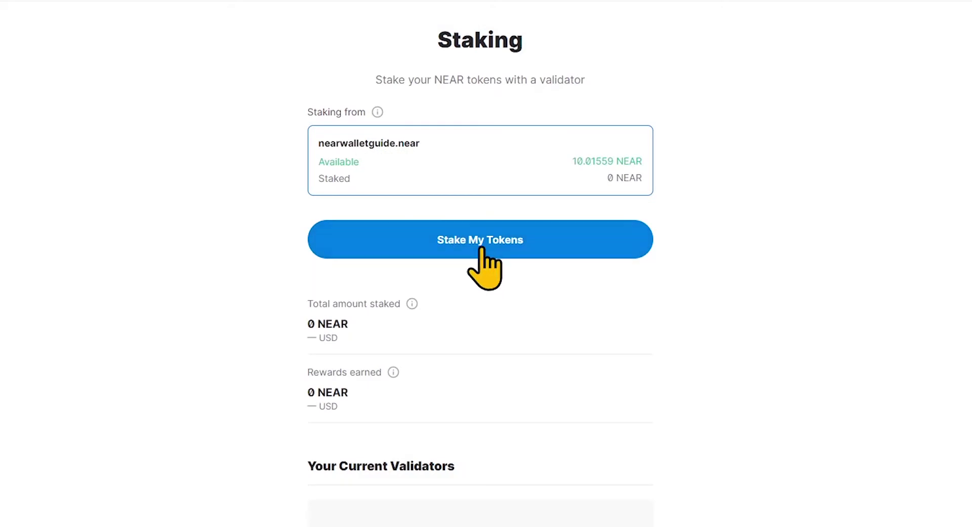
click(481, 248)
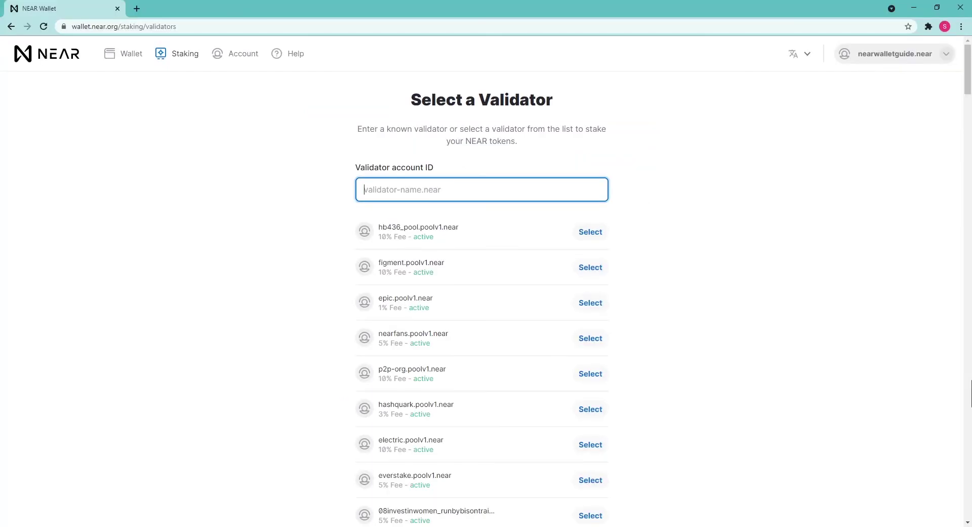
text(everst)
text(ake)
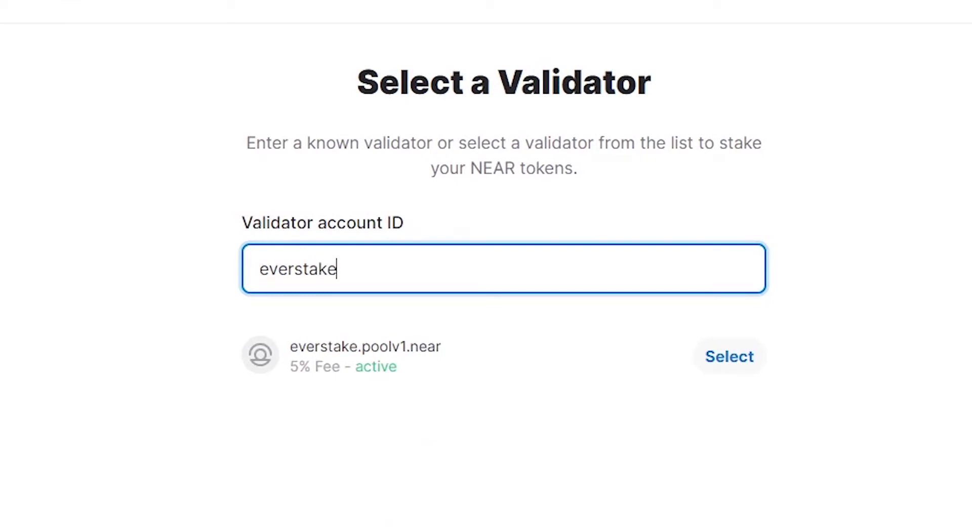
click(728, 357)
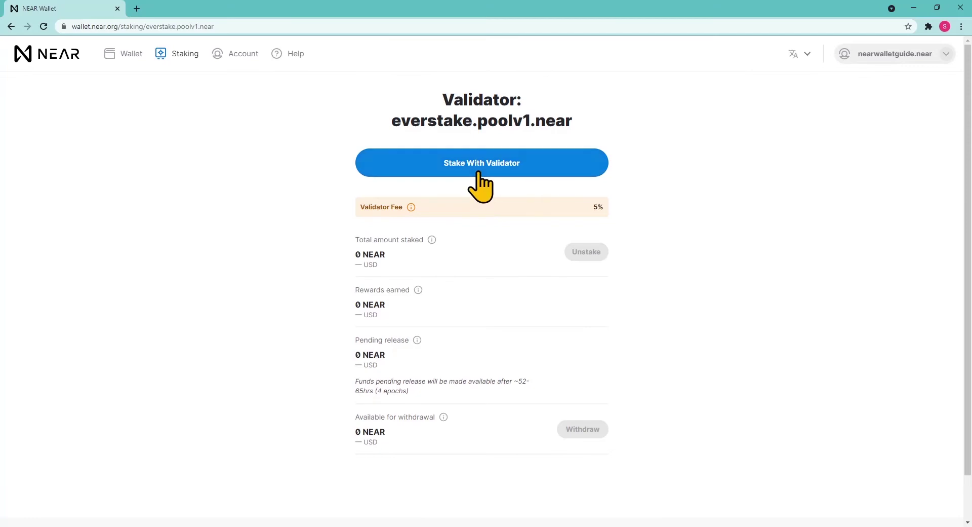
- Stake 3 NEAR with everstake.poolv1.near, confirm it, and return to the staking dashboard
click(480, 186)
click(588, 195)
text(3)
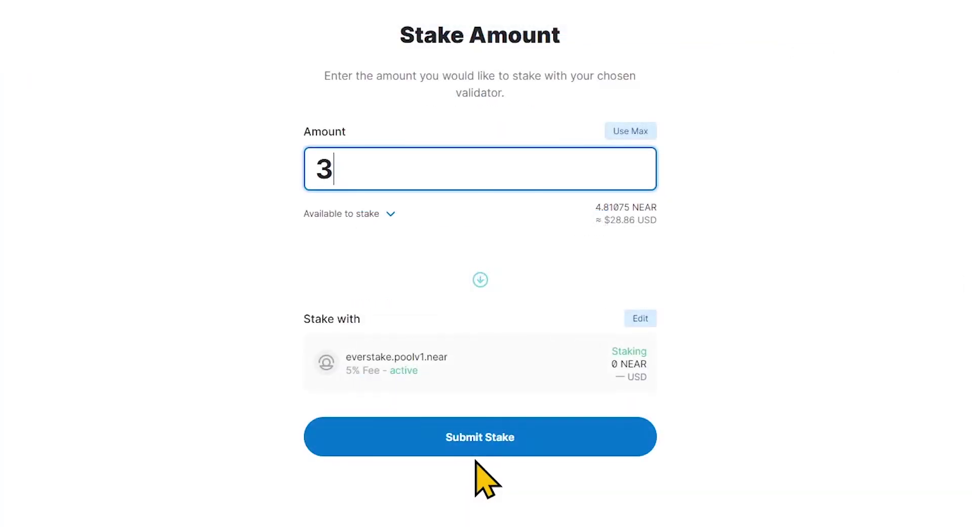
click(474, 451)
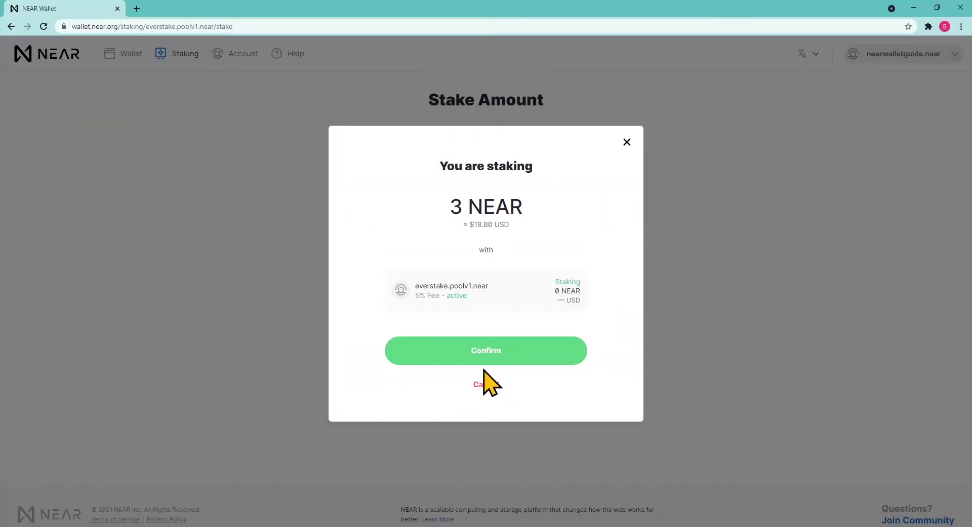
click(483, 352)
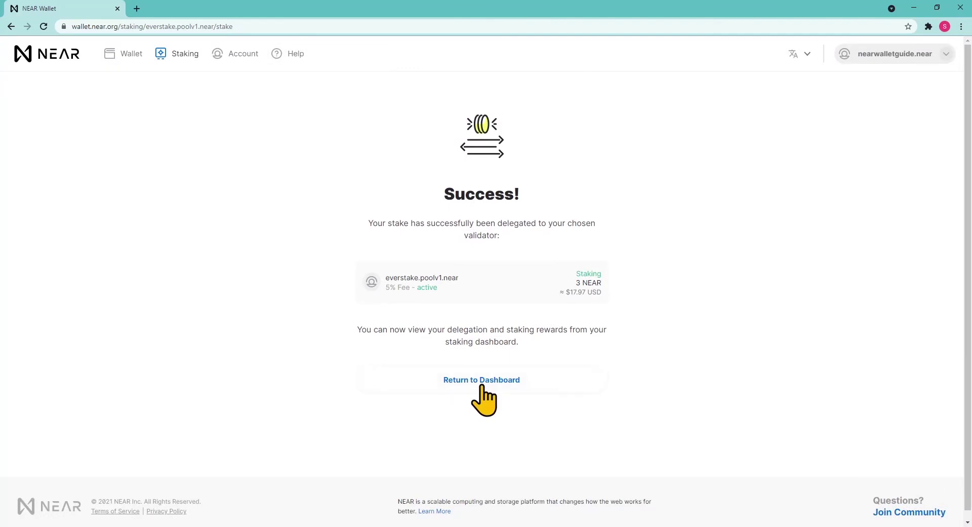
click(478, 386)
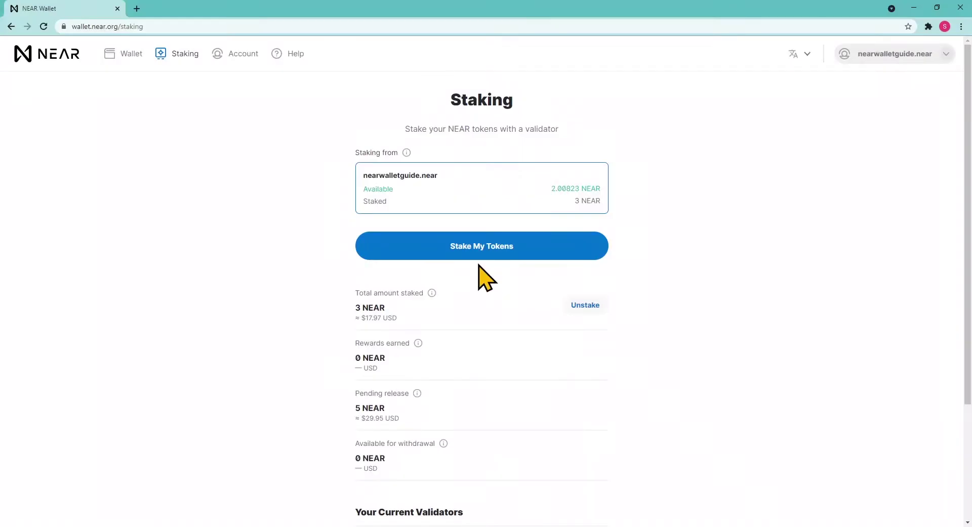
- Search the validators for 'everstake' again and select everstake.poolv1.near to view its details
click(481, 256)
text(evers)
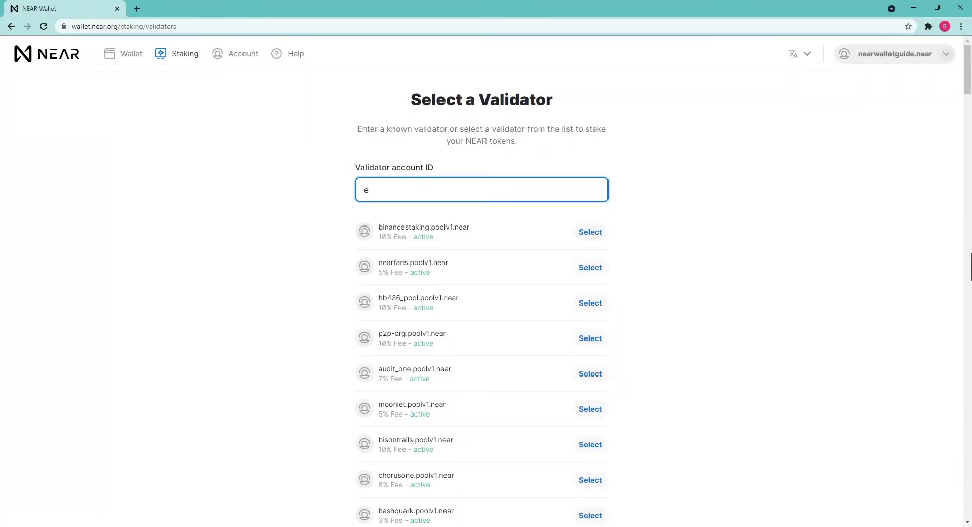
text(take)
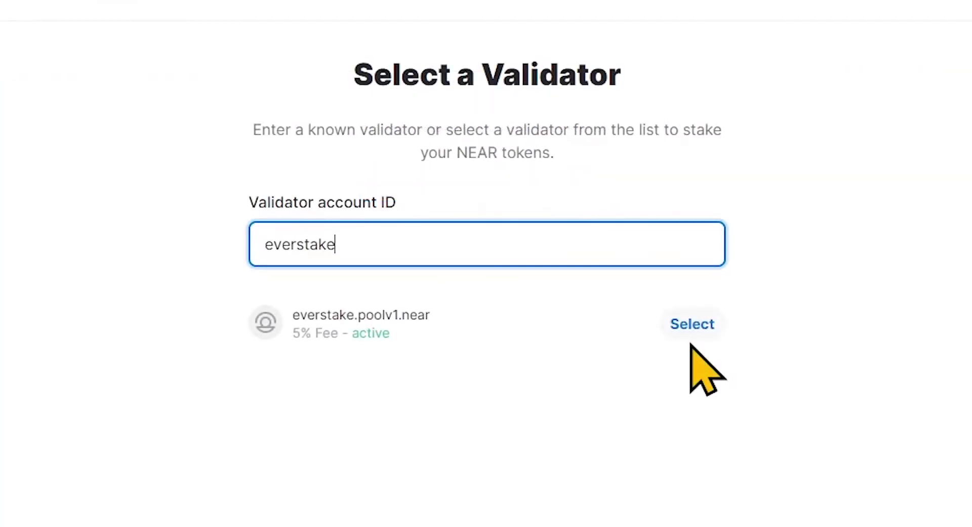
click(690, 330)
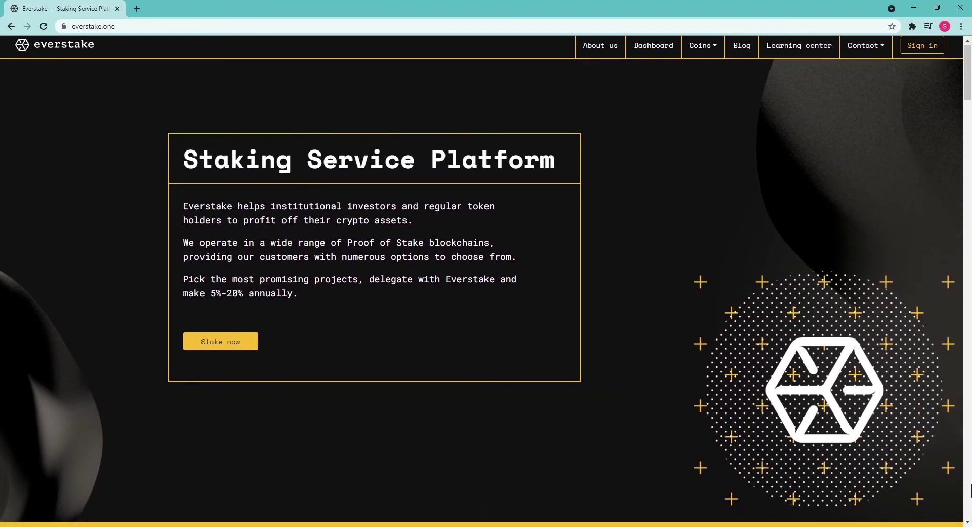
scroll(971, 488, down, 7)
scroll(971, 488, down, 10)
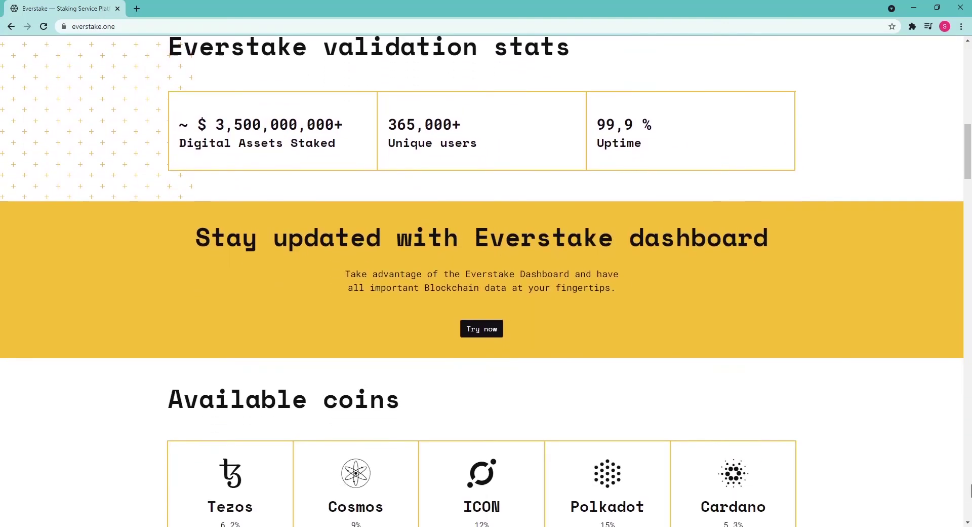
scroll(971, 490, down, 10)
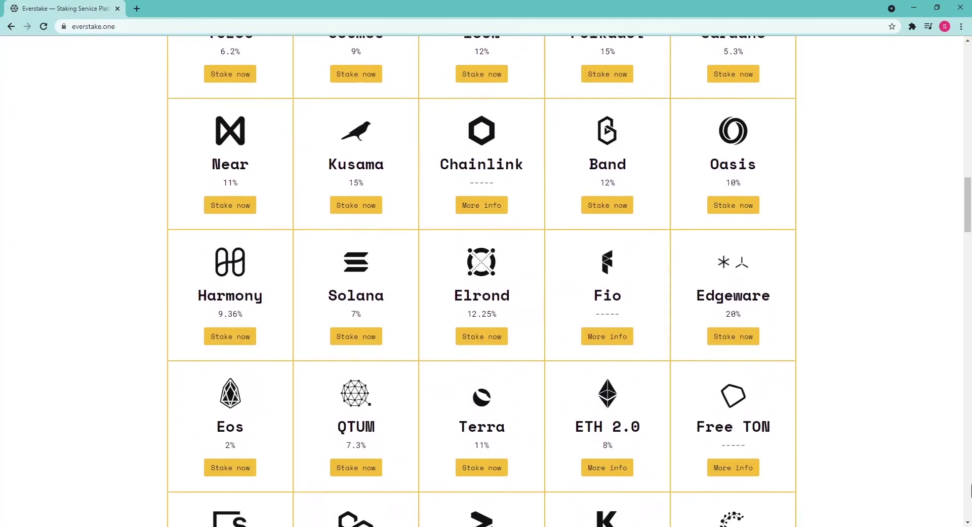
scroll(971, 491, down, 10)
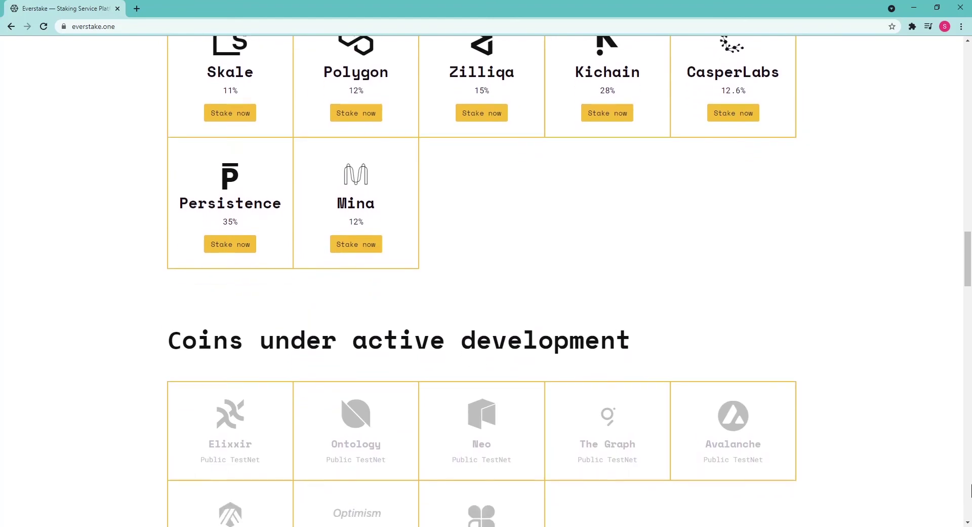
scroll(971, 491, down, 10)
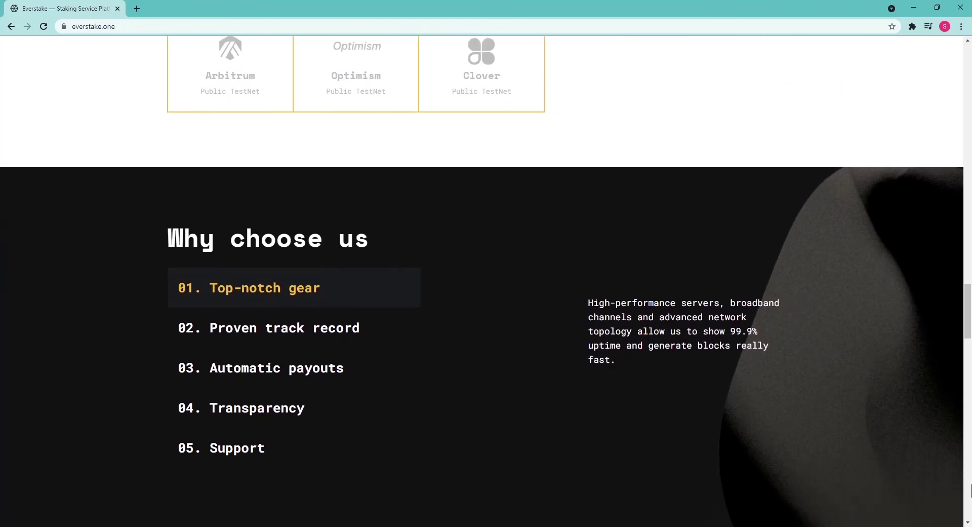
scroll(971, 491, down, 10)
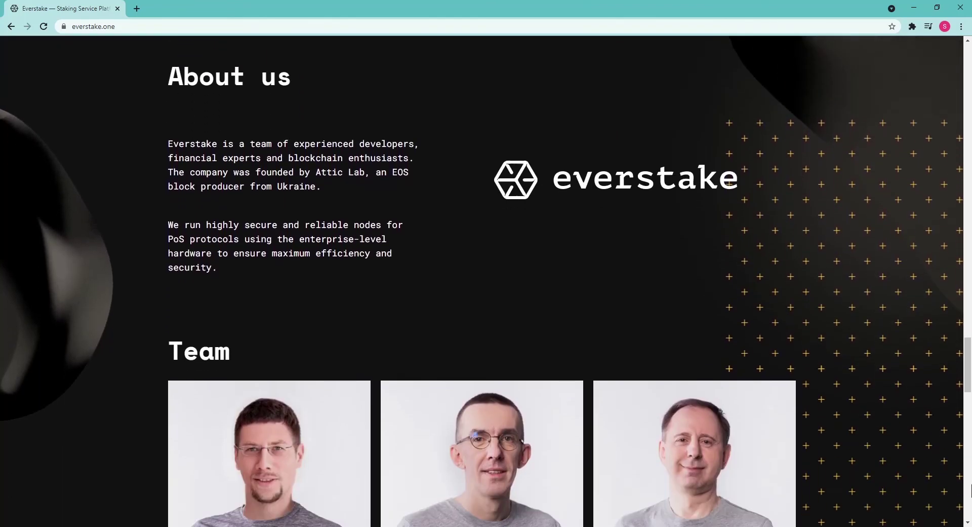
scroll(971, 490, down, 10)
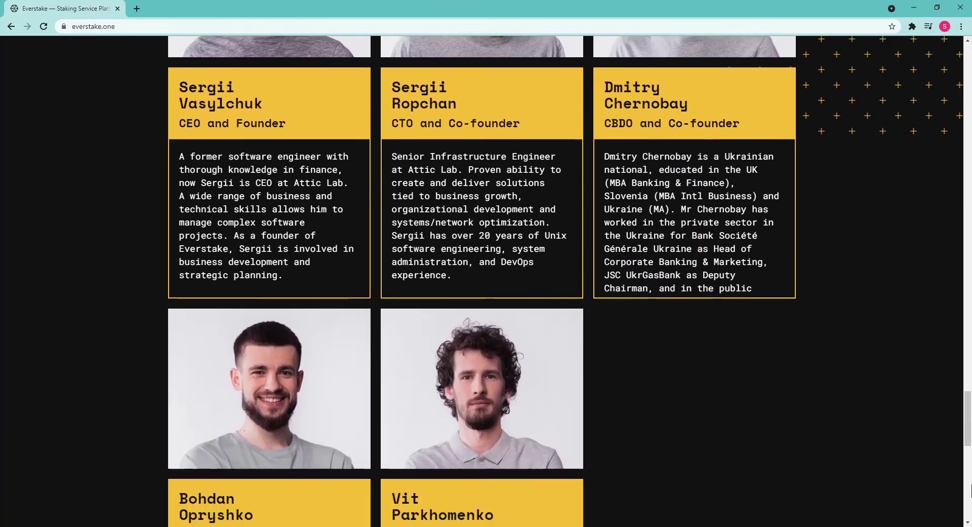
scroll(971, 491, down, 10)
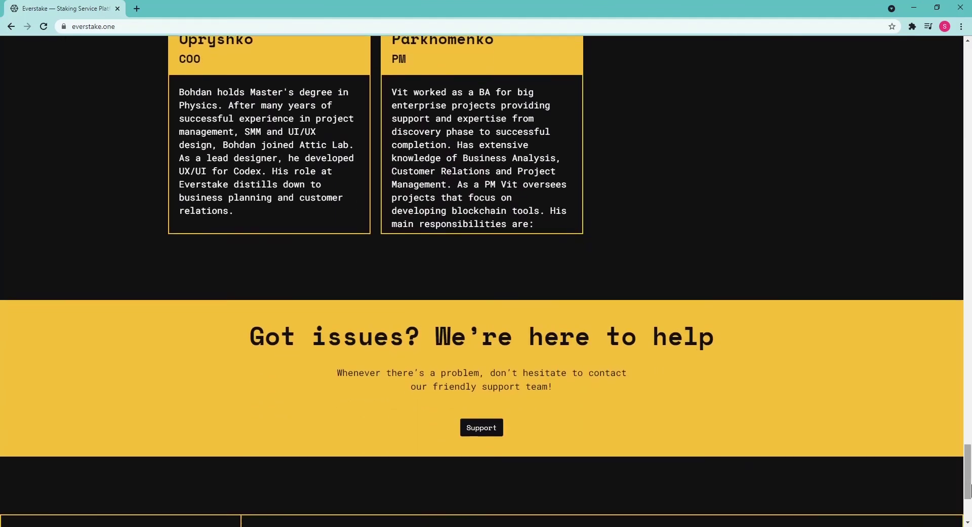
scroll(971, 490, down, 2)
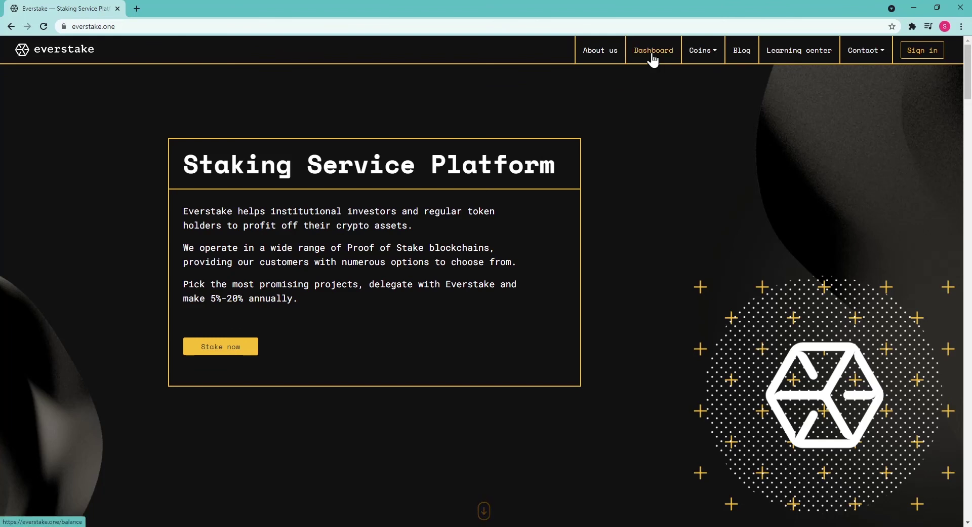
- Open Everstake's staking balance Dashboard and scroll down through the page
click(652, 57)
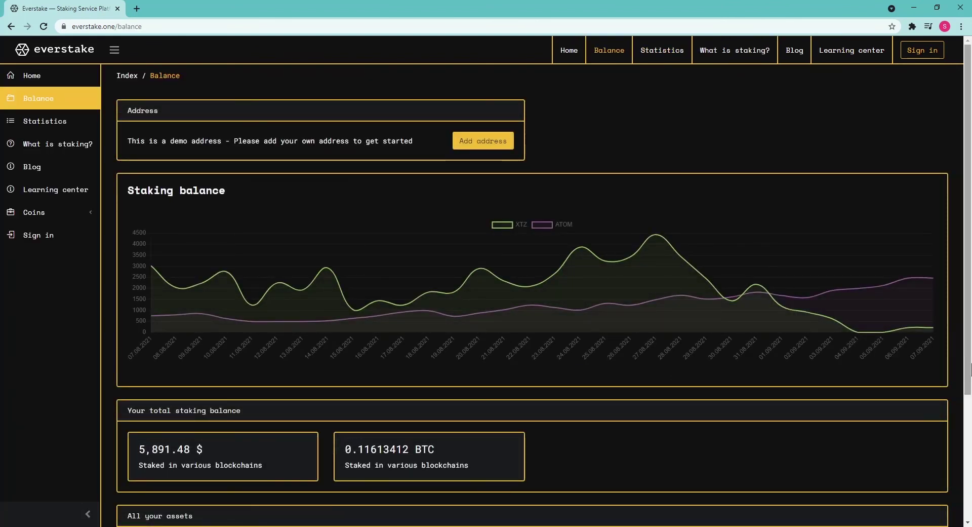
scroll(970, 370, down, 3)
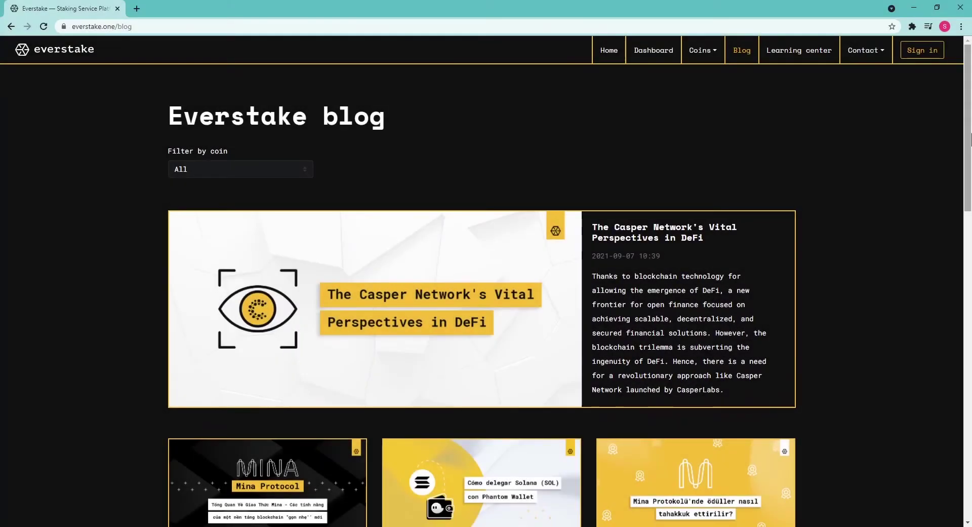
scroll(971, 140, down, 9)
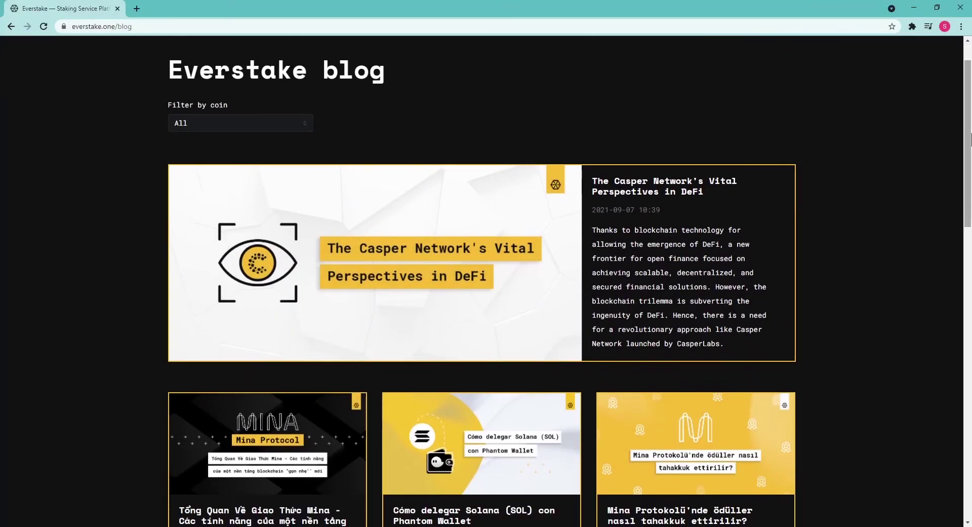
scroll(971, 139, down, 8)
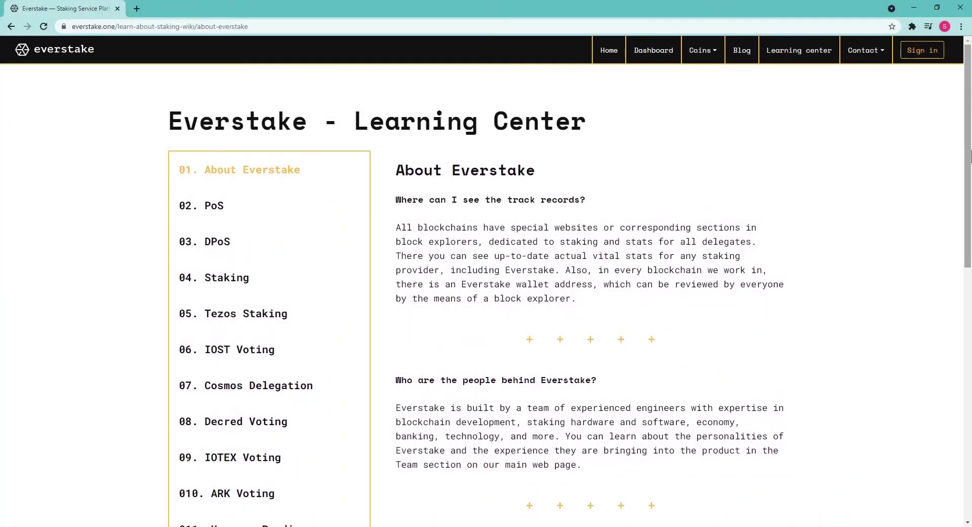
scroll(971, 157, down, 8)
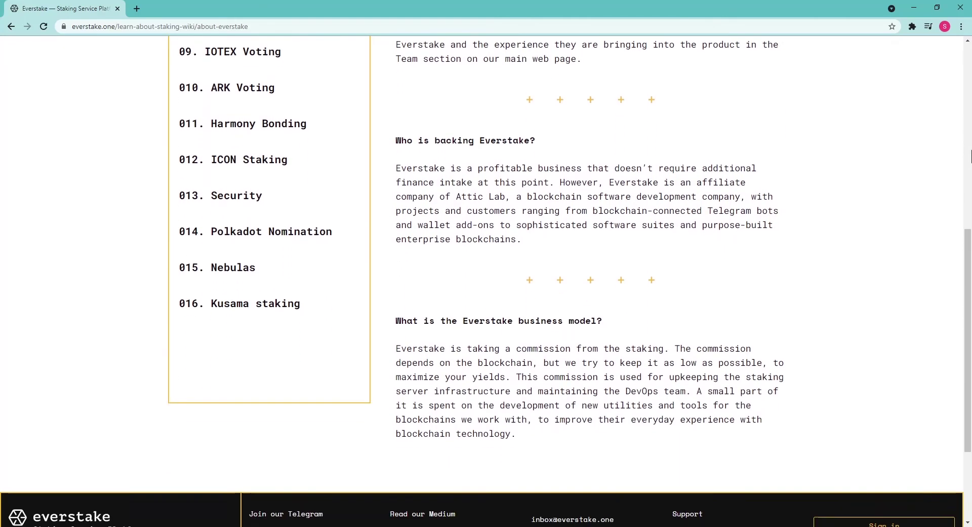